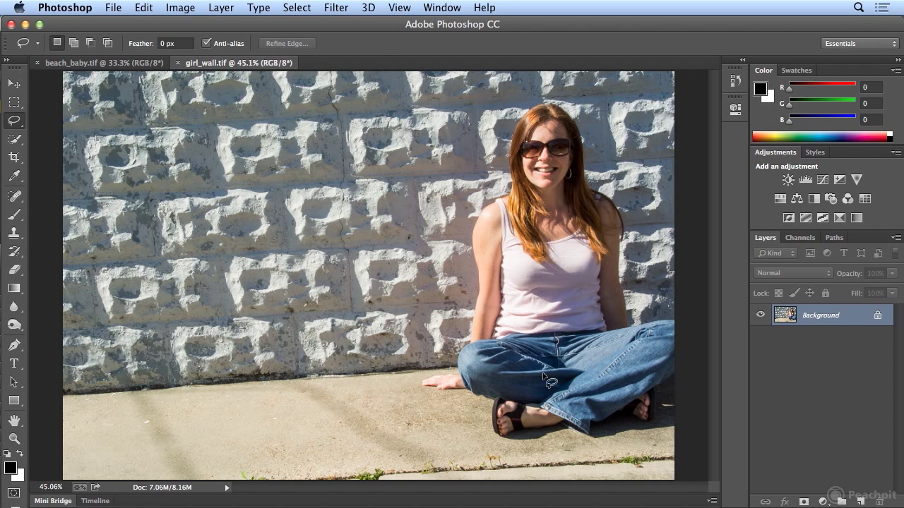
# Load the saved 'girl' channel of girl_wall.tif as a new selection.
pyautogui.click(303, 12)
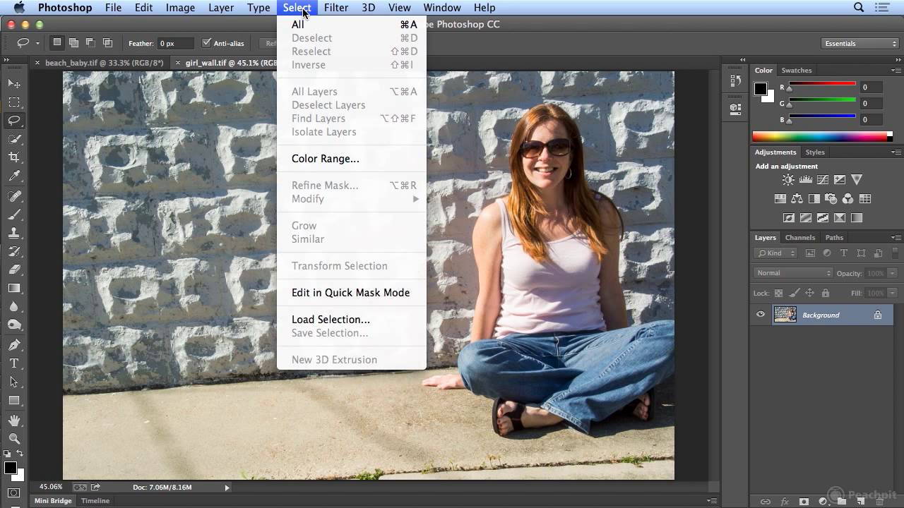
pyautogui.click(339, 319)
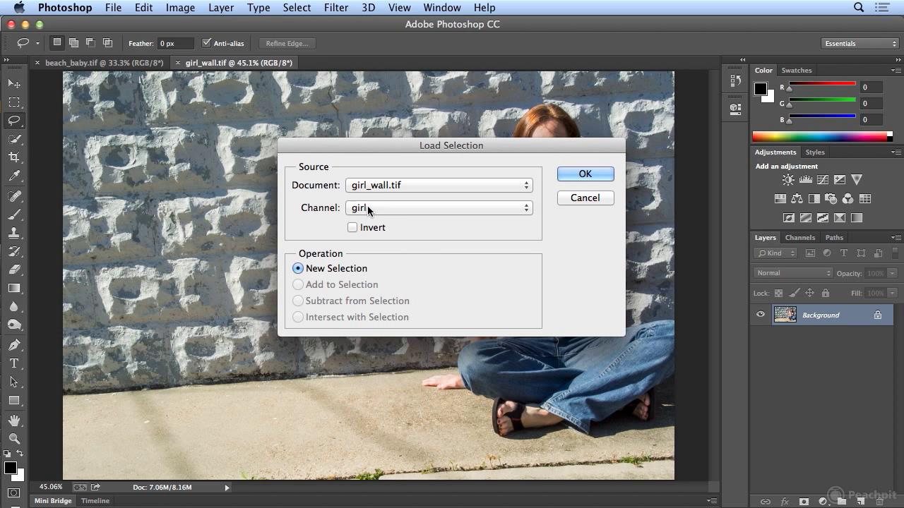
pyautogui.click(604, 179)
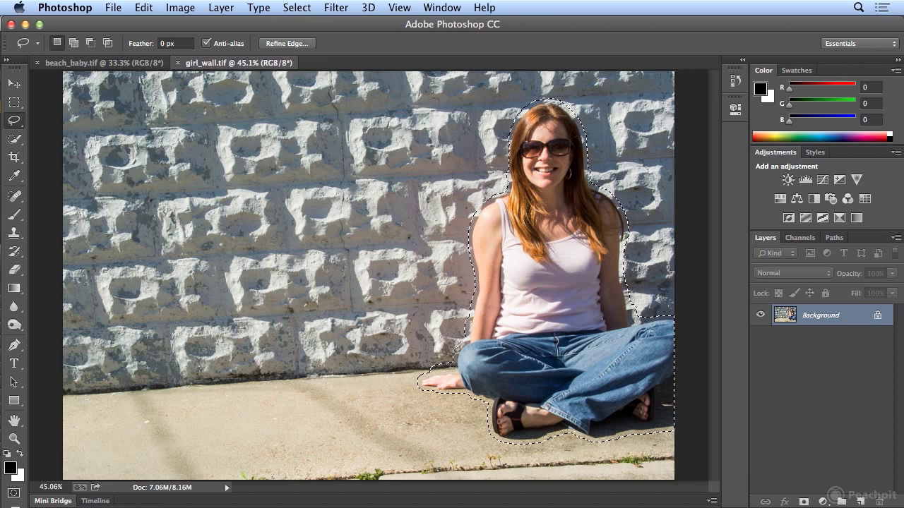
# Fill the woman's selection with Content-Aware at 100% opacity in girl_wall.tif.
pyautogui.click(145, 7)
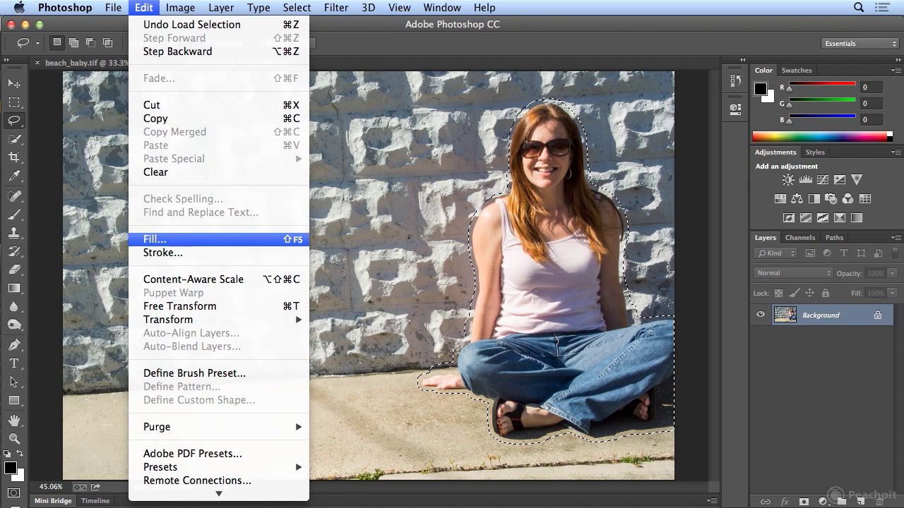
pyautogui.click(177, 241)
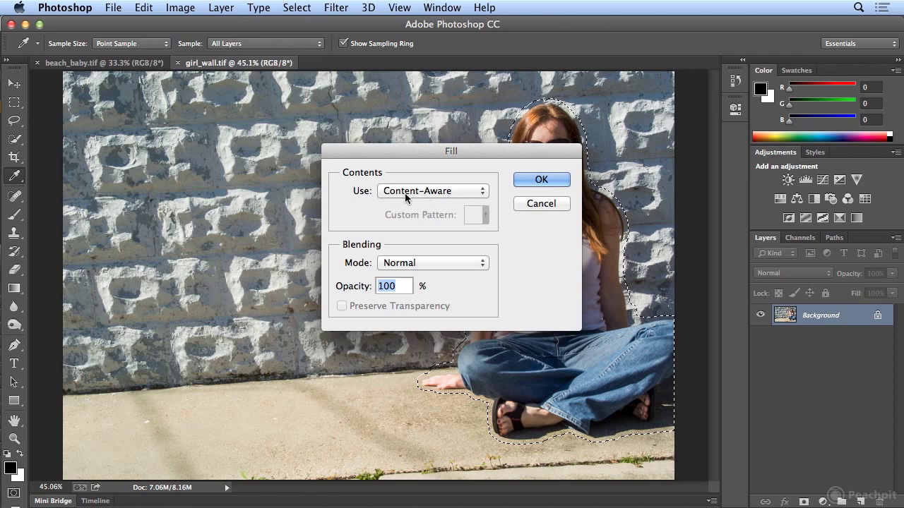
pyautogui.click(517, 185)
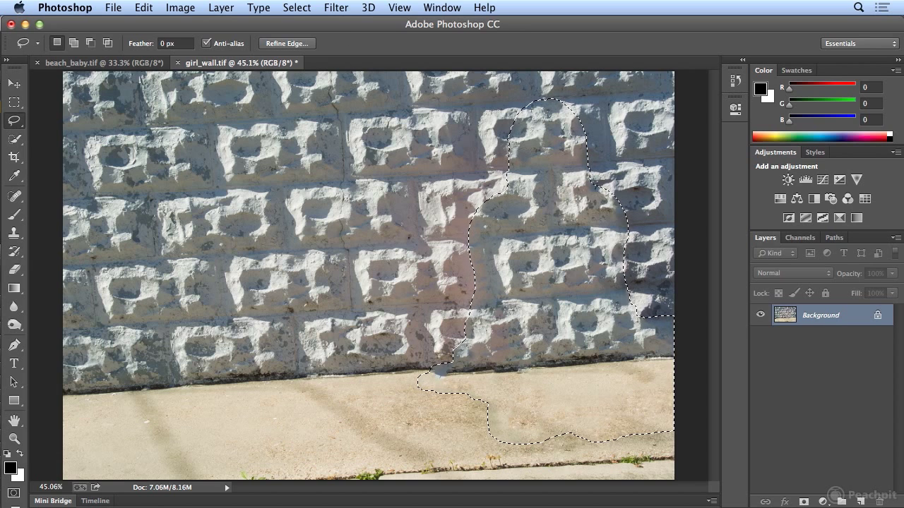
pyautogui.click(297, 7)
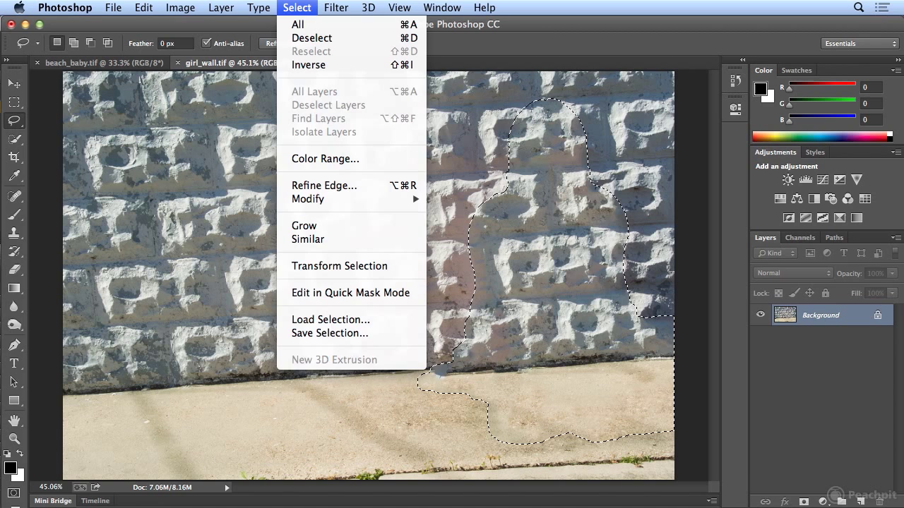
# Deselect the filled area and zoom out to 25% to view the whole photo.
pyautogui.click(296, 38)
pyautogui.press('super+minus')
pyautogui.press('super+minus')
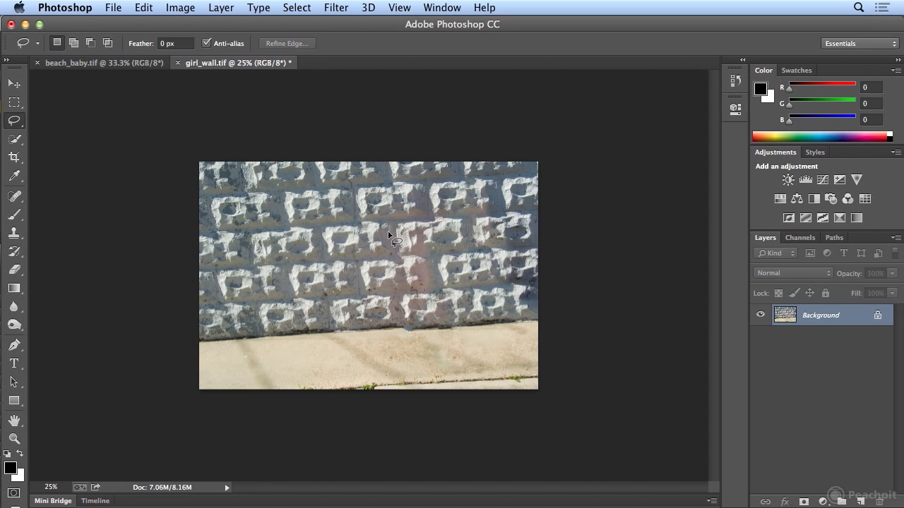
pyautogui.moveTo(394, 233)
pyautogui.mouseDown()
pyautogui.moveTo(394, 346)
pyautogui.moveTo(434, 354)
pyautogui.moveTo(468, 323)
pyautogui.moveTo(447, 257)
pyautogui.moveTo(410, 204)
pyautogui.moveTo(393, 221)
pyautogui.moveTo(396, 241)
pyautogui.mouseUp()
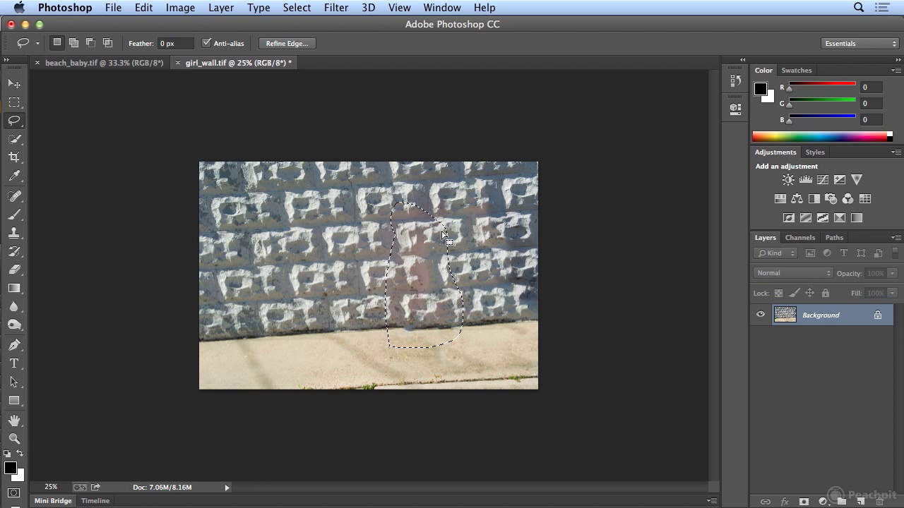
pyautogui.click(141, 8)
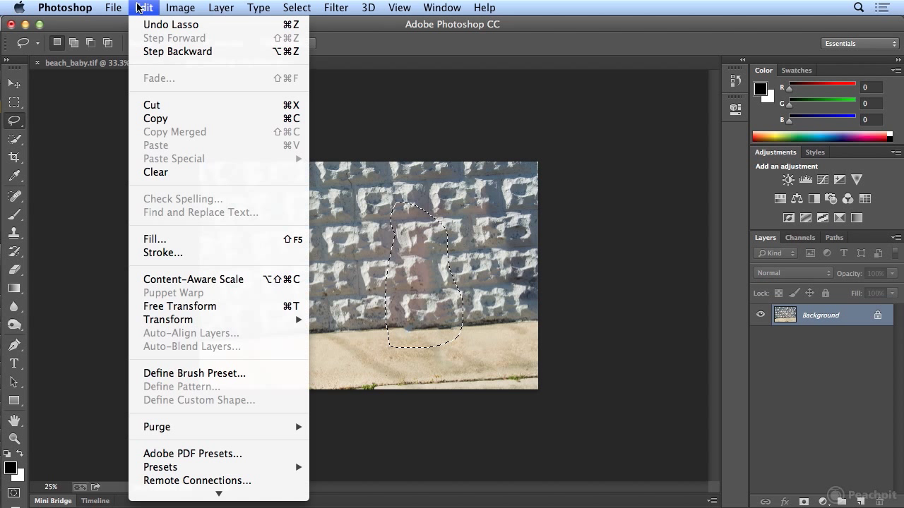
pyautogui.click(179, 246)
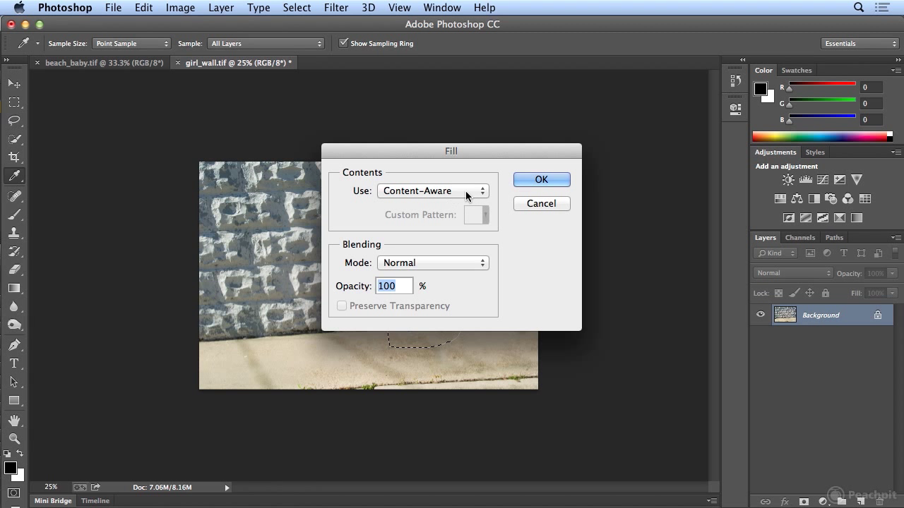
pyautogui.click(524, 181)
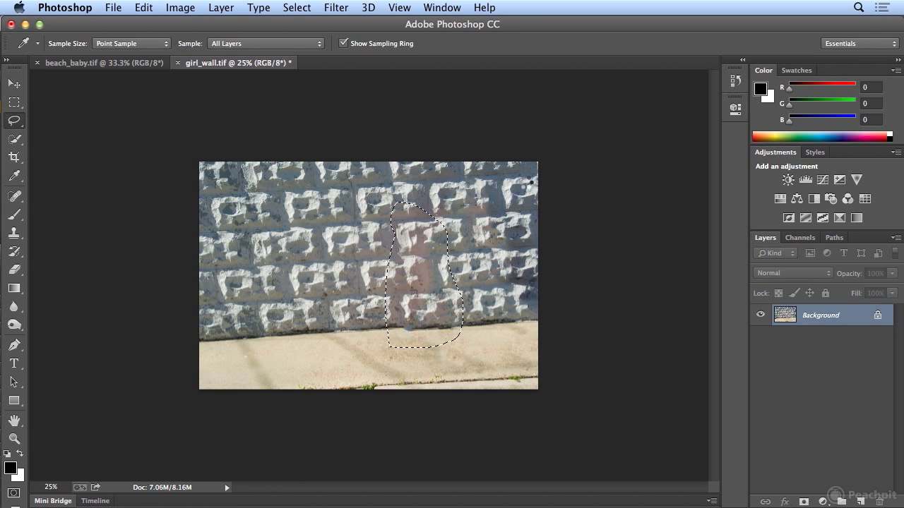
pyautogui.press('l')
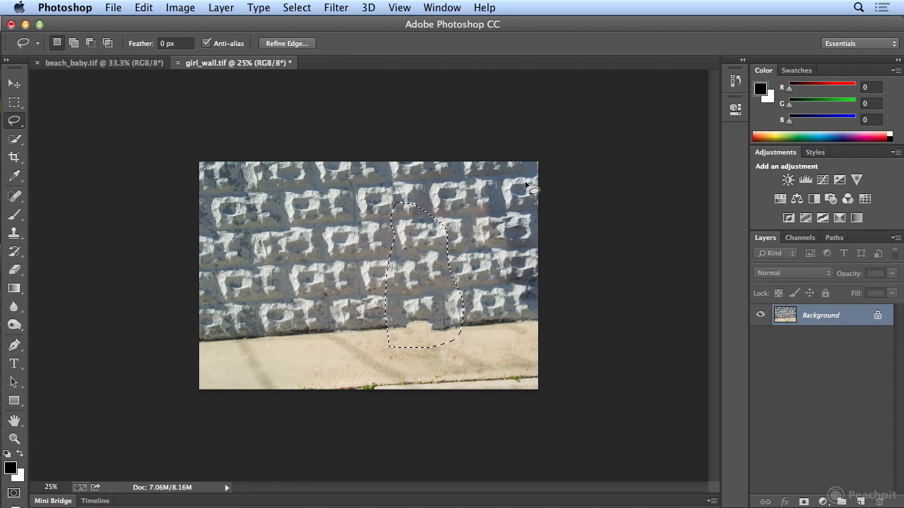
pyautogui.click(143, 7)
pyautogui.click(211, 240)
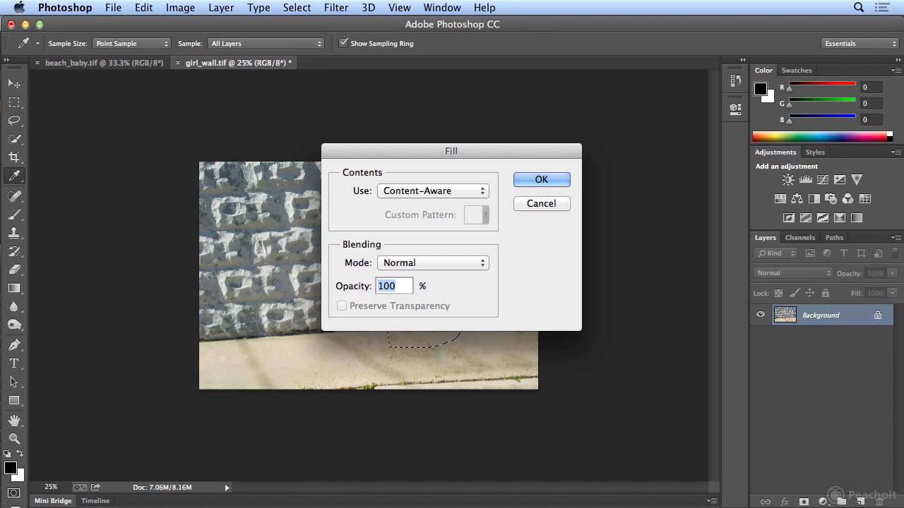
pyautogui.click(554, 179)
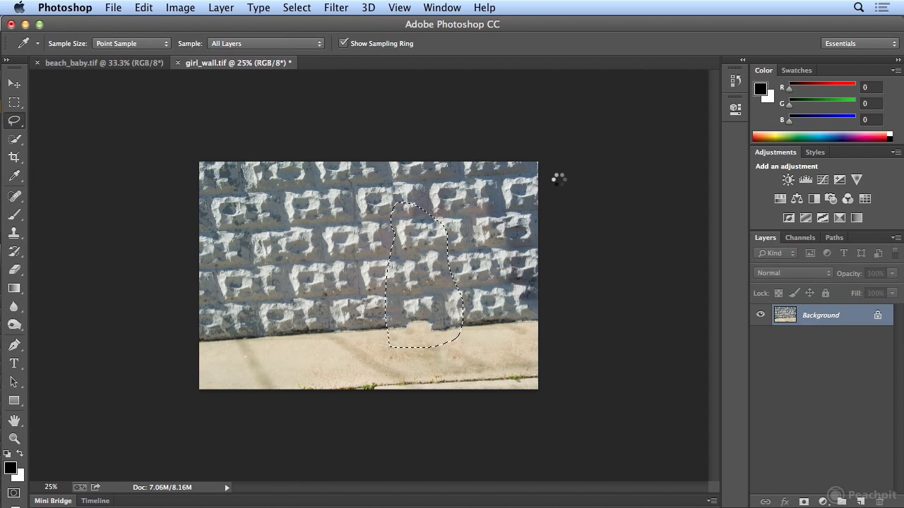
pyautogui.click(477, 344)
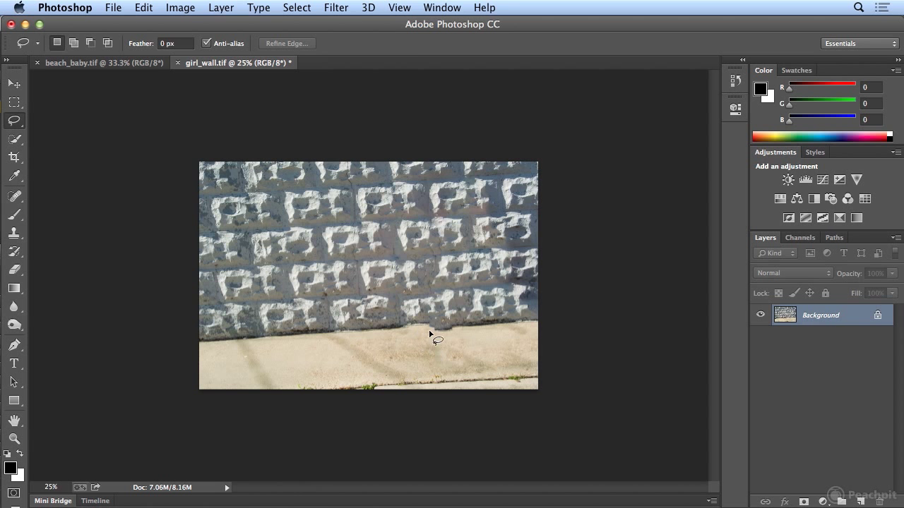
pyautogui.click(143, 8)
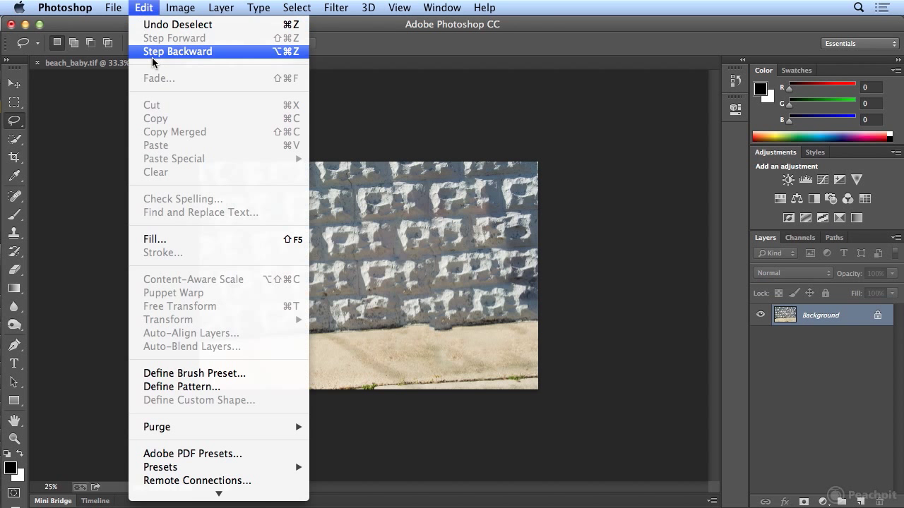
pyautogui.click(153, 55)
pyautogui.click(155, 8)
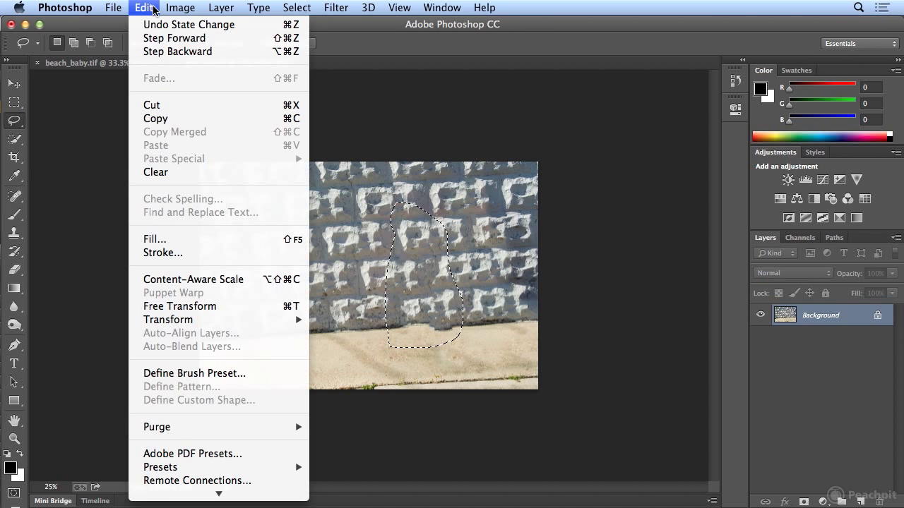
pyautogui.click(158, 53)
pyautogui.click(147, 9)
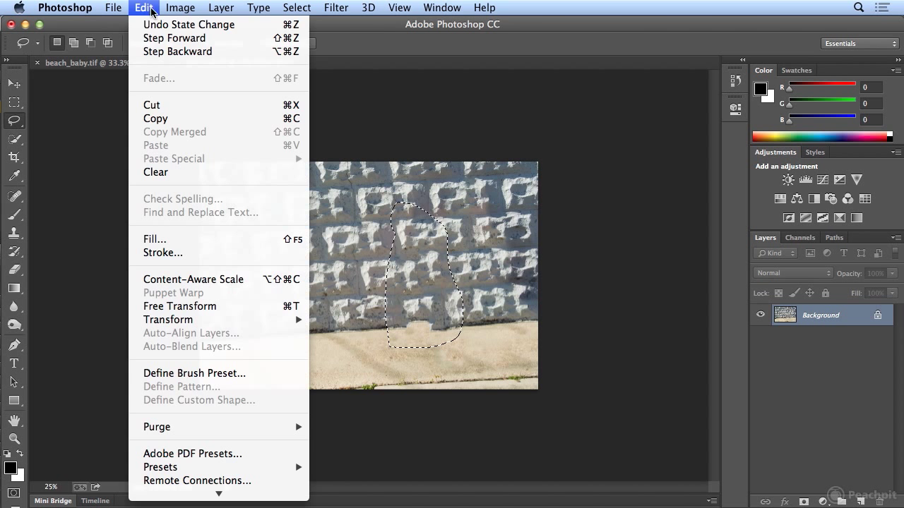
pyautogui.click(158, 55)
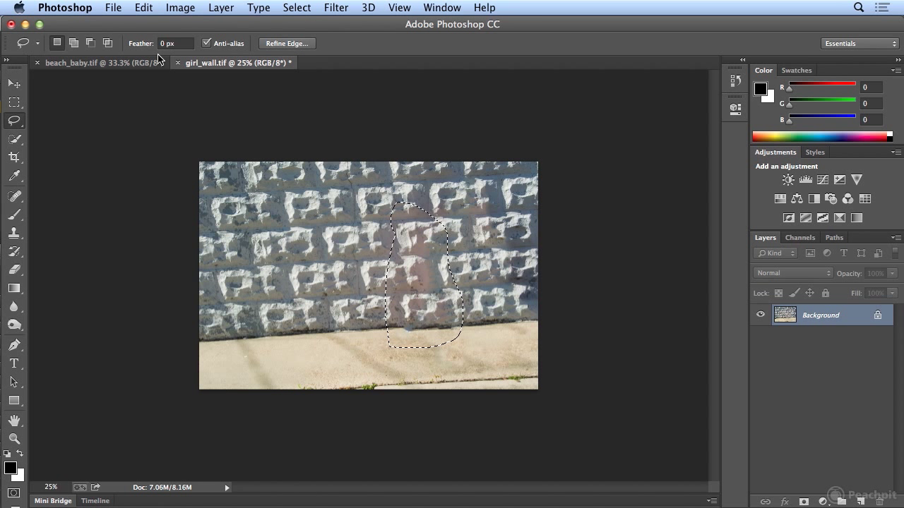
pyautogui.click(328, 204)
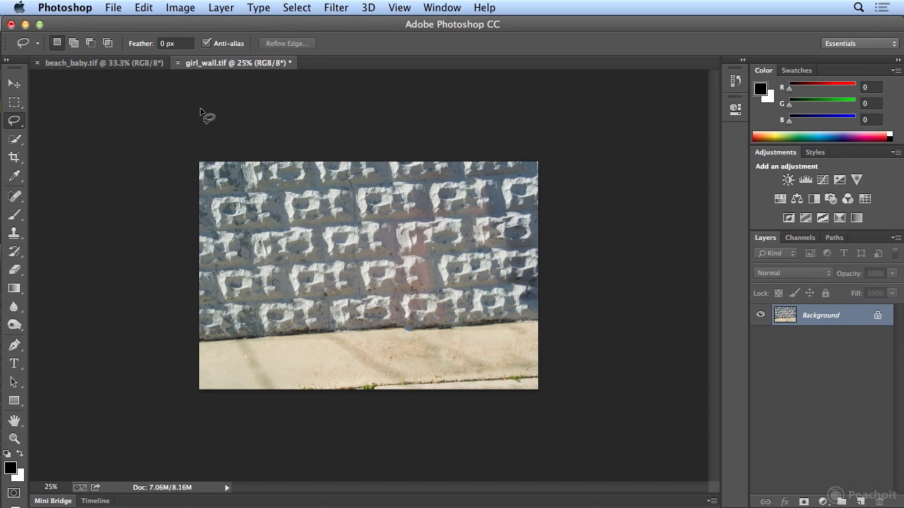
# In beach_baby.tif, lasso the rightmost person on the sand, Content-Aware fill them, and deselect.
pyautogui.click(147, 65)
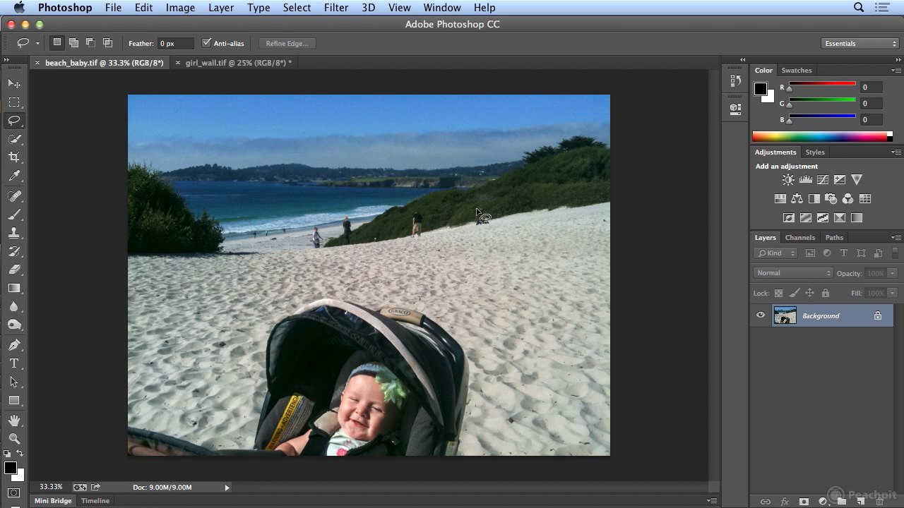
pyautogui.moveTo(476, 209)
pyautogui.mouseDown()
pyautogui.moveTo(469, 228)
pyautogui.moveTo(482, 231)
pyautogui.moveTo(496, 224)
pyautogui.moveTo(483, 211)
pyautogui.mouseUp()
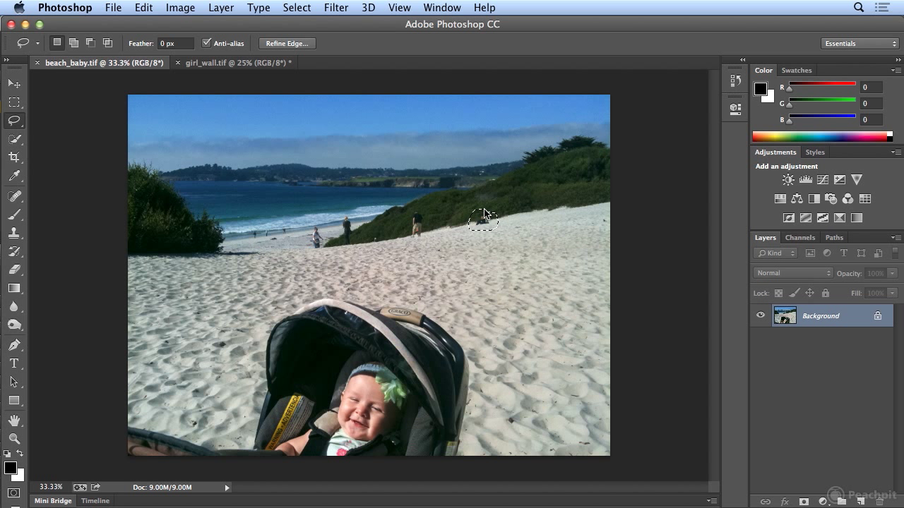
pyautogui.click(142, 7)
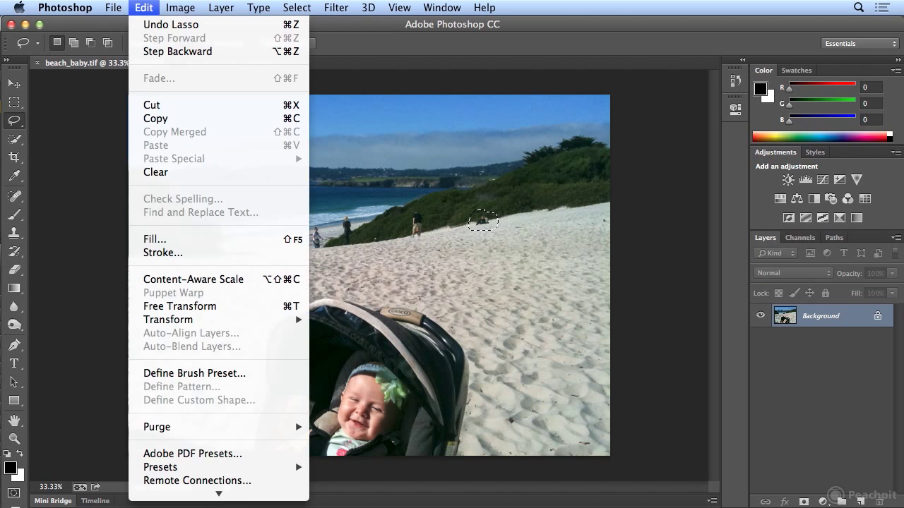
pyautogui.click(170, 239)
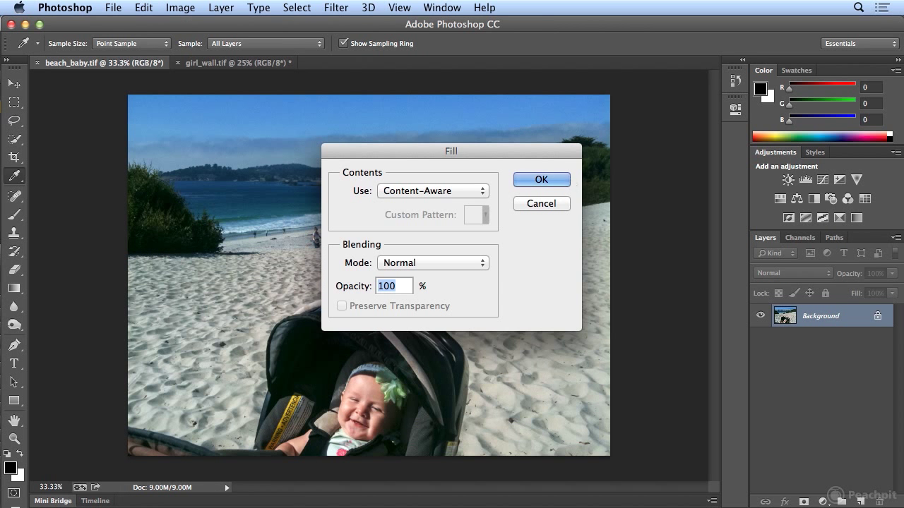
pyautogui.click(568, 181)
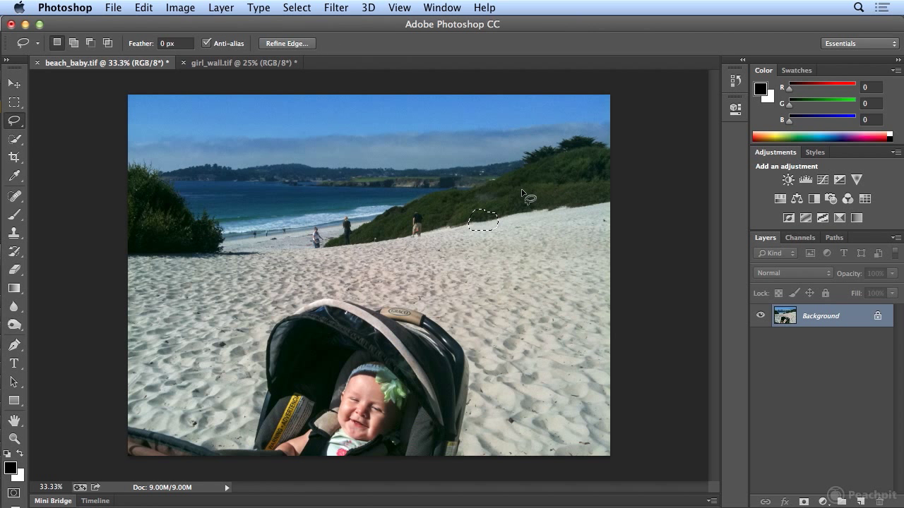
pyautogui.click(493, 213)
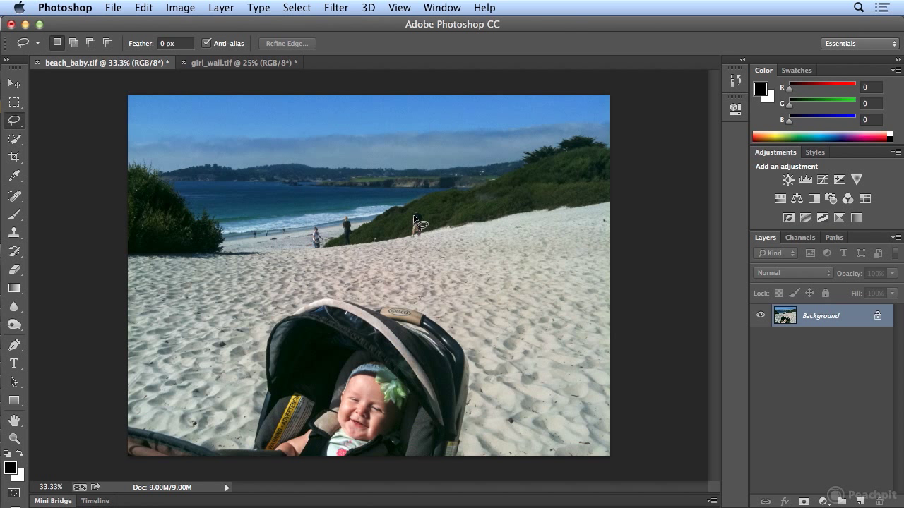
# Lasso the beachgoer below the hillside and remove them with a Content-Aware fill.
pyautogui.moveTo(411, 209)
pyautogui.mouseDown()
pyautogui.moveTo(406, 242)
pyautogui.moveTo(417, 245)
pyautogui.moveTo(433, 233)
pyautogui.moveTo(424, 203)
pyautogui.moveTo(411, 210)
pyautogui.mouseUp()
pyautogui.click(145, 8)
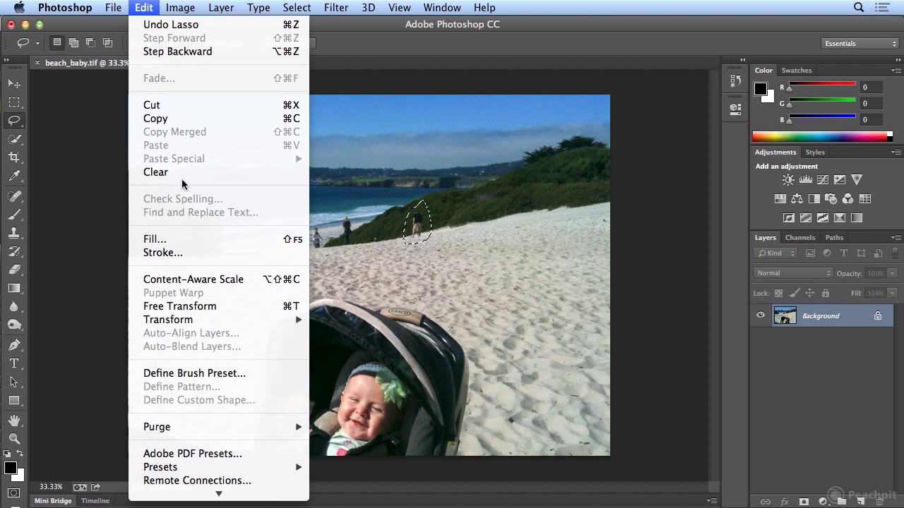
pyautogui.click(186, 239)
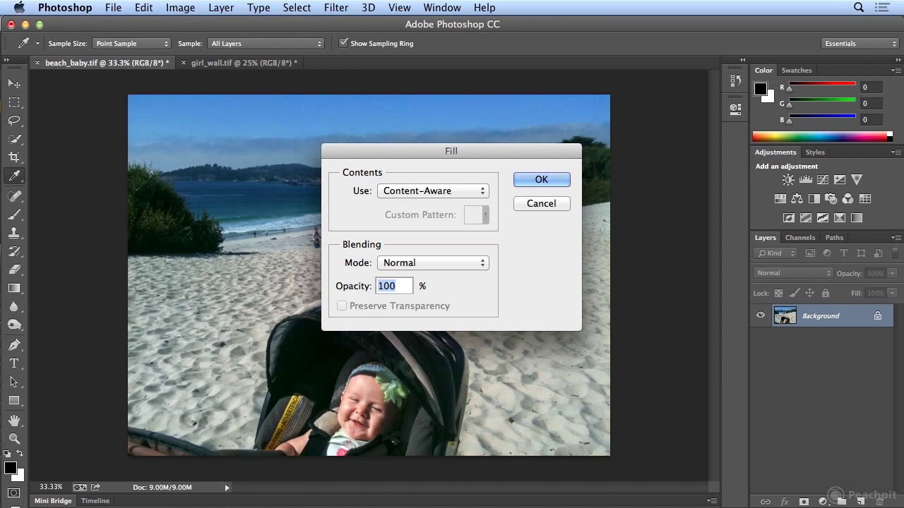
pyautogui.click(541, 180)
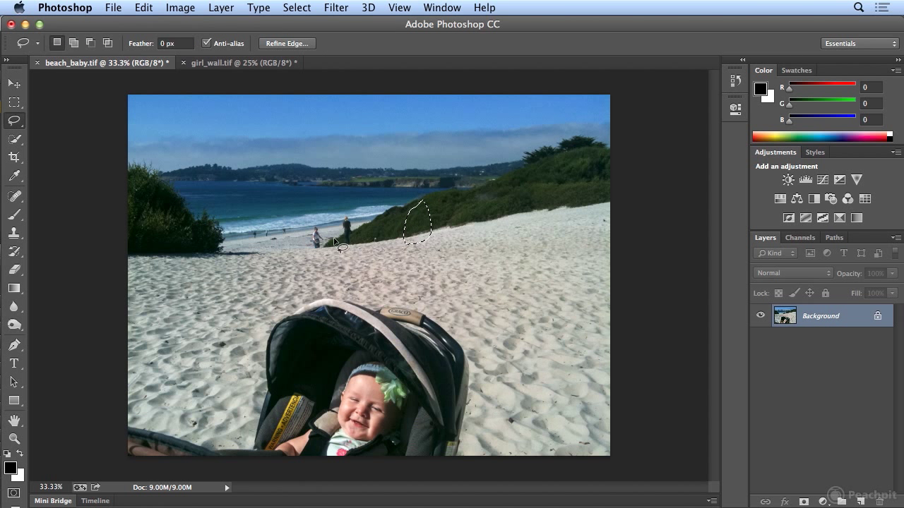
# Lasso the person at the foot of the dune and apply a Content-Aware fill.
pyautogui.moveTo(336, 212)
pyautogui.mouseDown()
pyautogui.moveTo(337, 248)
pyautogui.moveTo(353, 254)
pyautogui.moveTo(365, 225)
pyautogui.moveTo(352, 211)
pyautogui.mouseUp()
pyautogui.click(145, 7)
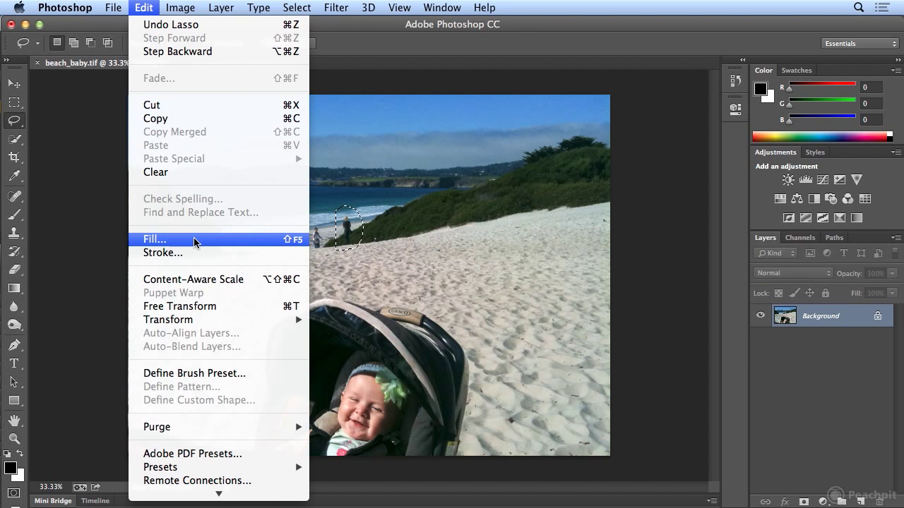
pyautogui.click(195, 242)
pyautogui.click(536, 182)
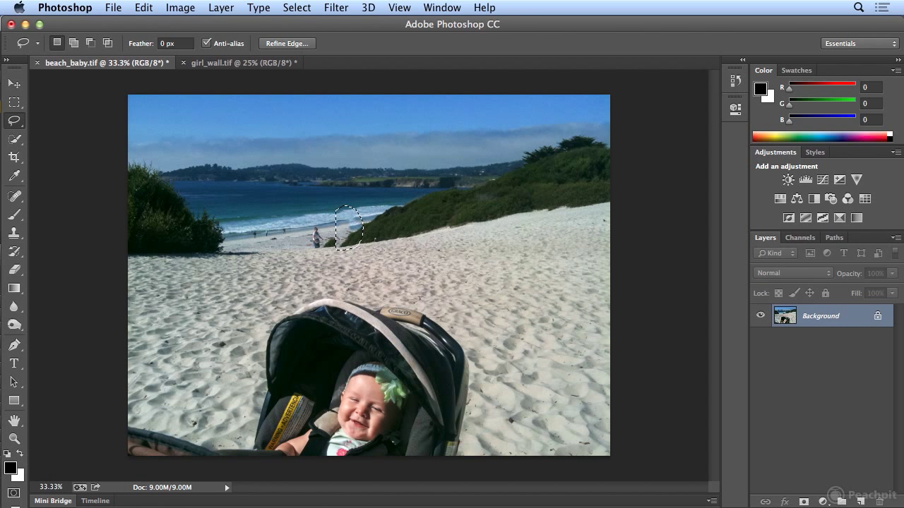
# Undo the fill, deselect, and redraw a tighter lasso around the standing person.
pyautogui.click(143, 8)
pyautogui.click(161, 22)
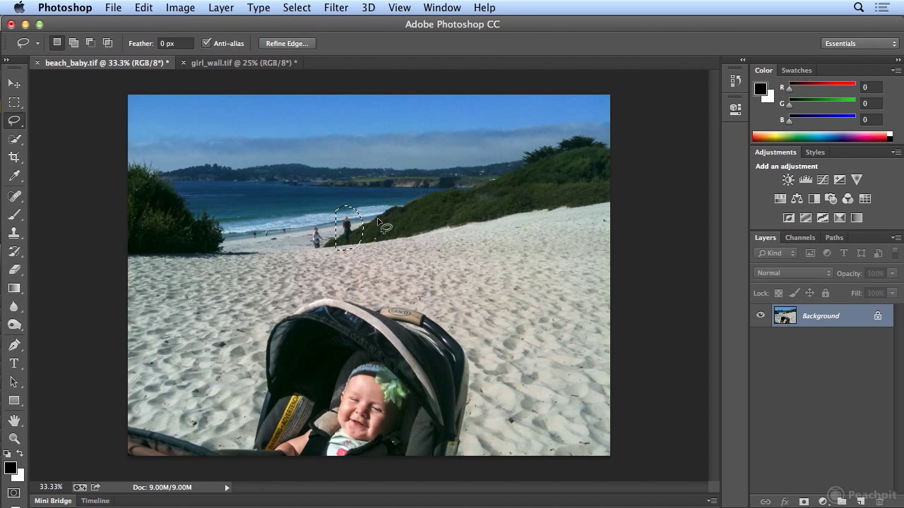
pyautogui.click(338, 219)
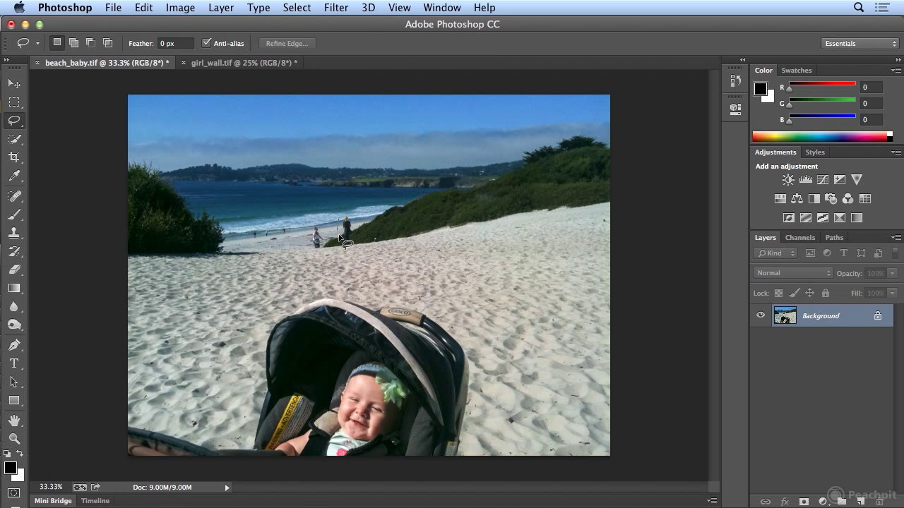
pyautogui.moveTo(345, 251)
pyautogui.mouseDown()
pyautogui.moveTo(360, 230)
pyautogui.moveTo(355, 216)
pyautogui.moveTo(338, 220)
pyautogui.mouseUp()
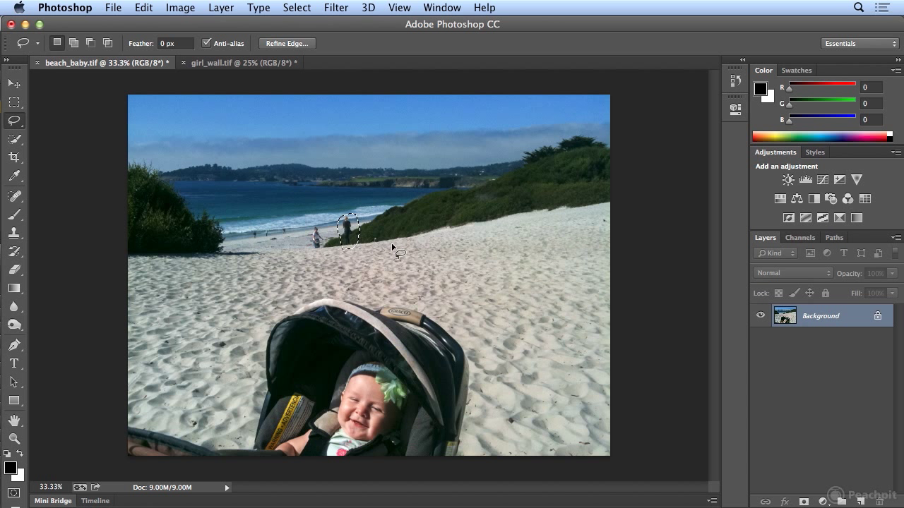
# Content-Aware fill the selected figure at the dune's foot and deselect.
pyautogui.click(144, 8)
pyautogui.click(155, 239)
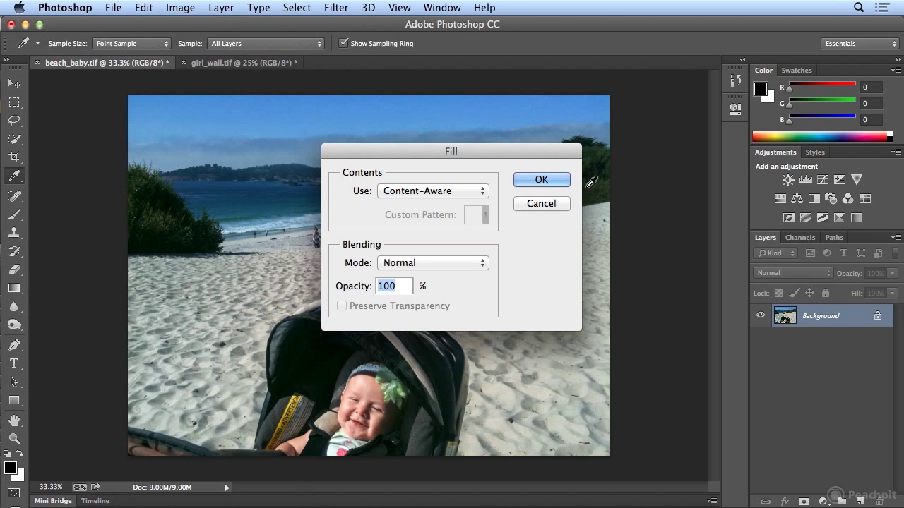
pyautogui.click(526, 178)
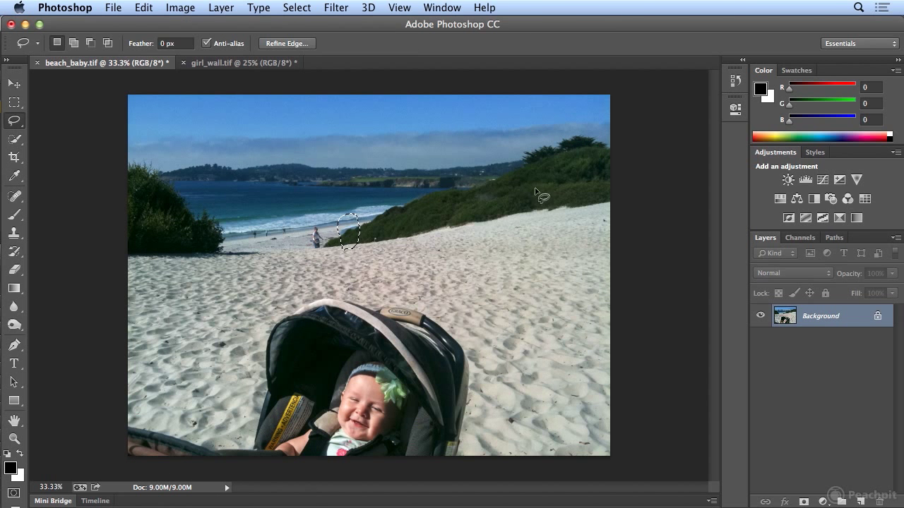
pyautogui.click(359, 233)
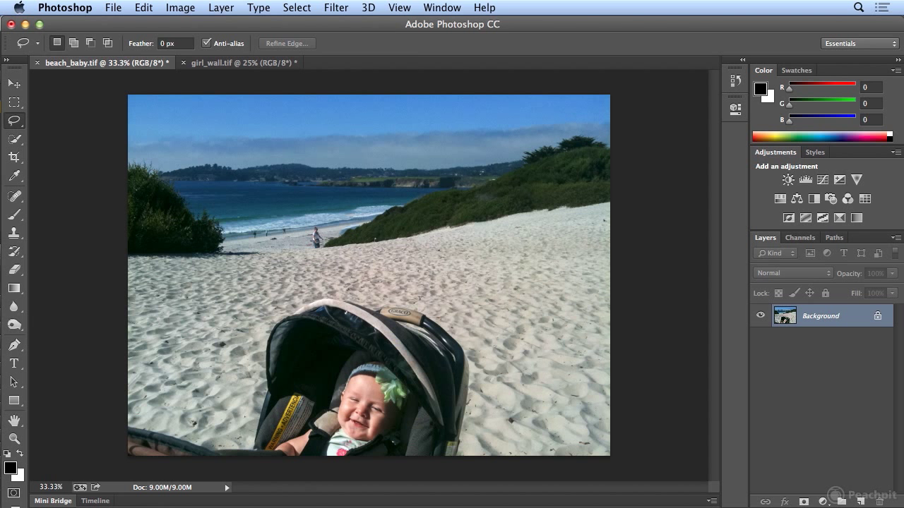
# Step backward twice in the edit history to undo that fill.
pyautogui.click(144, 8)
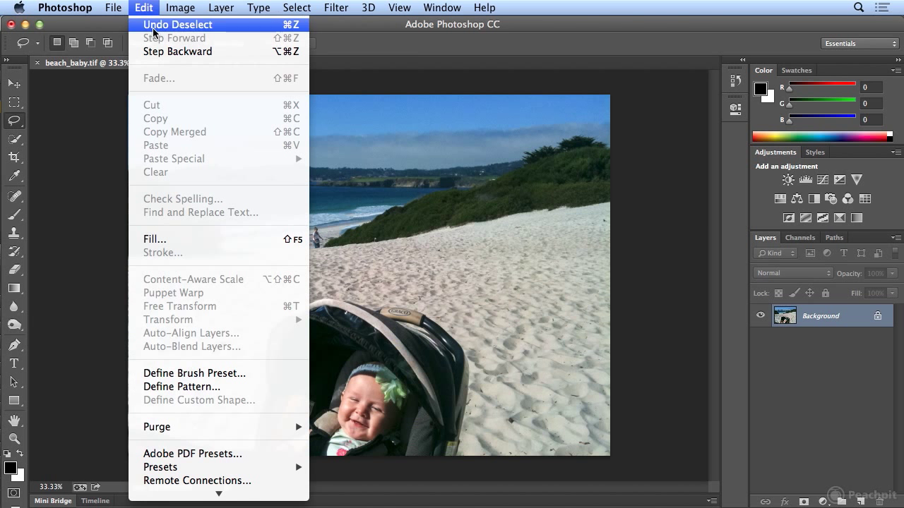
pyautogui.click(163, 51)
pyautogui.click(149, 8)
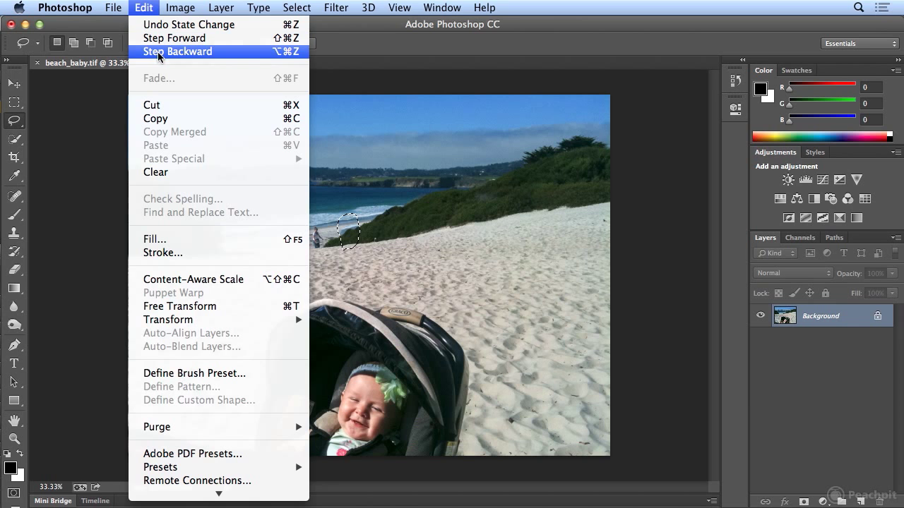
pyautogui.click(163, 52)
# Lasso and Content-Aware fill the person on the beach's left and the one by the dune, deselecting after each.
pyautogui.moveTo(316, 224)
pyautogui.mouseDown()
pyautogui.moveTo(312, 251)
pyautogui.moveTo(319, 255)
pyautogui.moveTo(321, 228)
pyautogui.mouseUp()
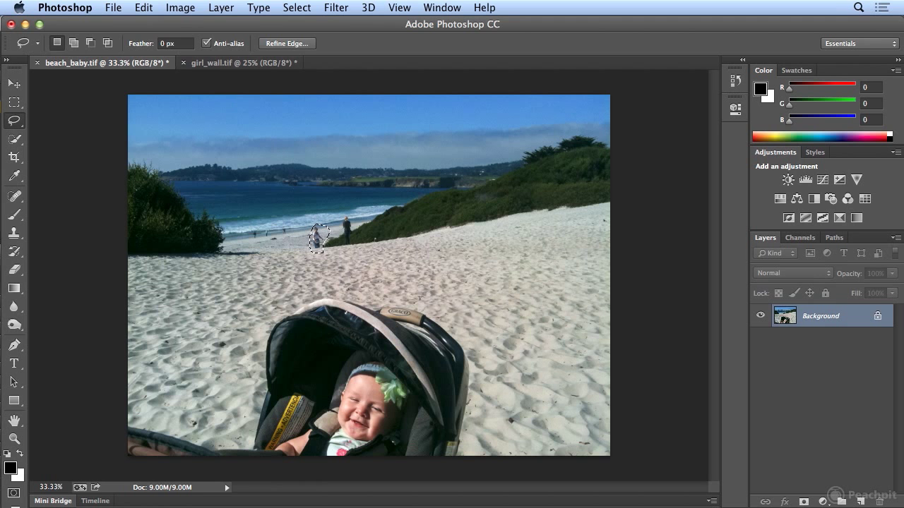
pyautogui.click(144, 8)
pyautogui.click(198, 239)
pyautogui.click(533, 180)
pyautogui.press('super+d')
pyautogui.moveTo(339, 215)
pyautogui.mouseDown()
pyautogui.moveTo(339, 247)
pyautogui.moveTo(357, 247)
pyautogui.moveTo(350, 209)
pyautogui.moveTo(340, 214)
pyautogui.mouseUp()
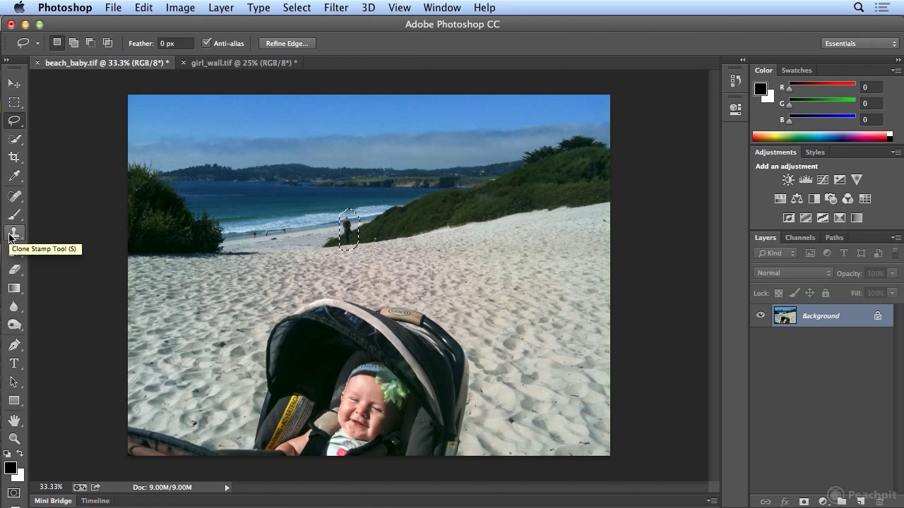
pyautogui.click(143, 7)
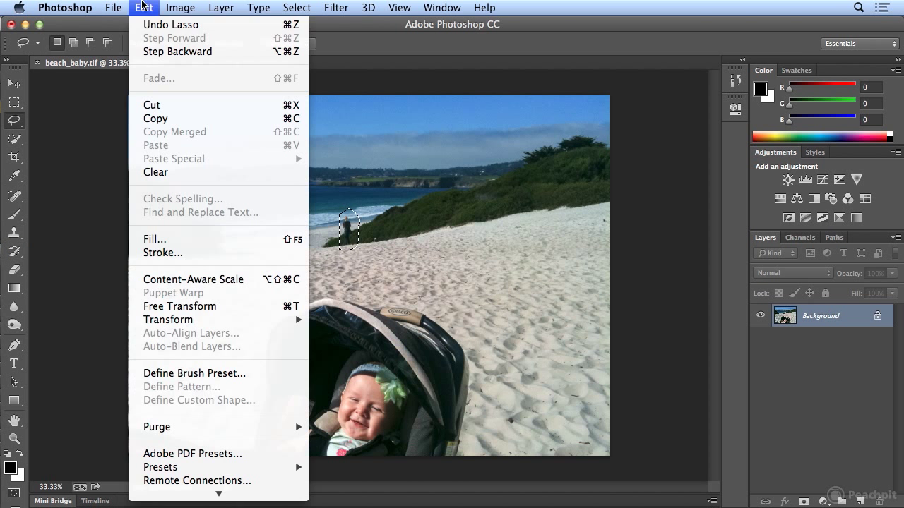
pyautogui.click(152, 236)
pyautogui.click(541, 179)
pyautogui.press('super+d')
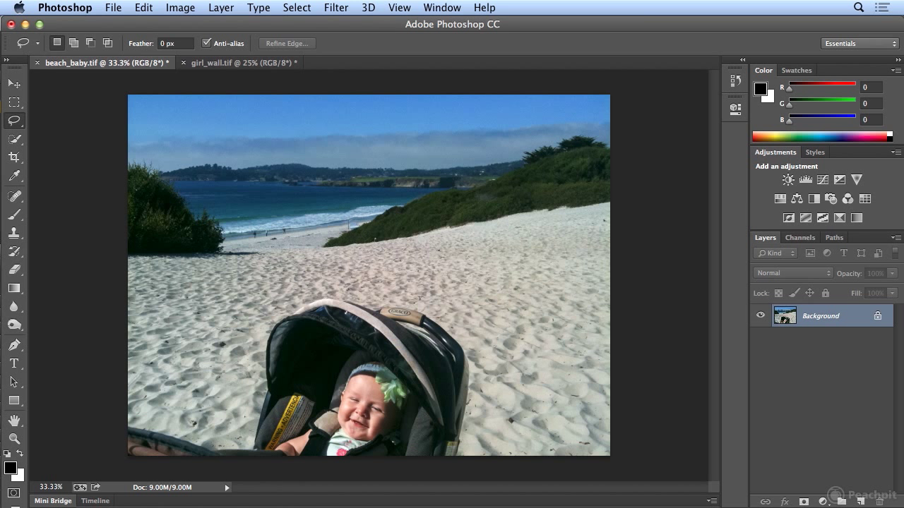
# Lasso the leftover spot at the water's edge below the dune and Content-Aware fill it twice.
pyautogui.moveTo(358, 241)
pyautogui.mouseDown()
pyautogui.moveTo(368, 236)
pyautogui.moveTo(358, 219)
pyautogui.moveTo(349, 226)
pyautogui.moveTo(362, 232)
pyautogui.mouseUp()
pyautogui.click(146, 8)
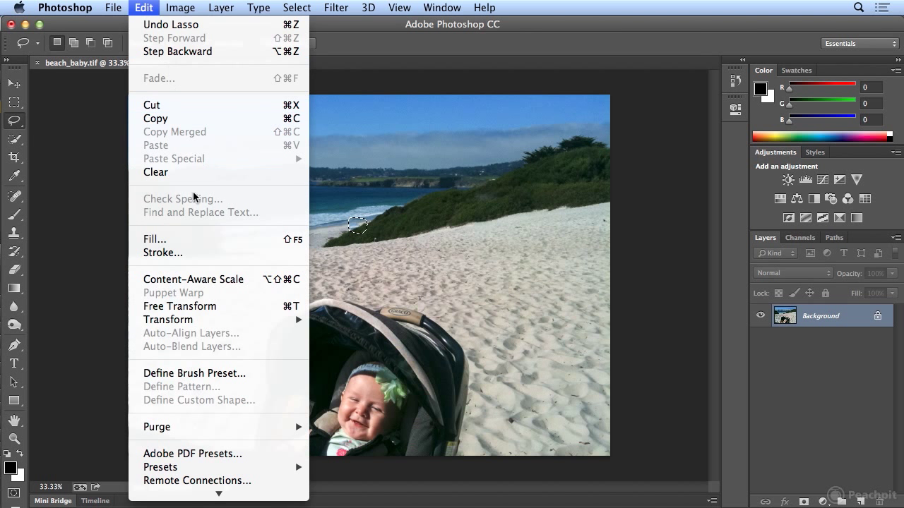
pyautogui.click(202, 239)
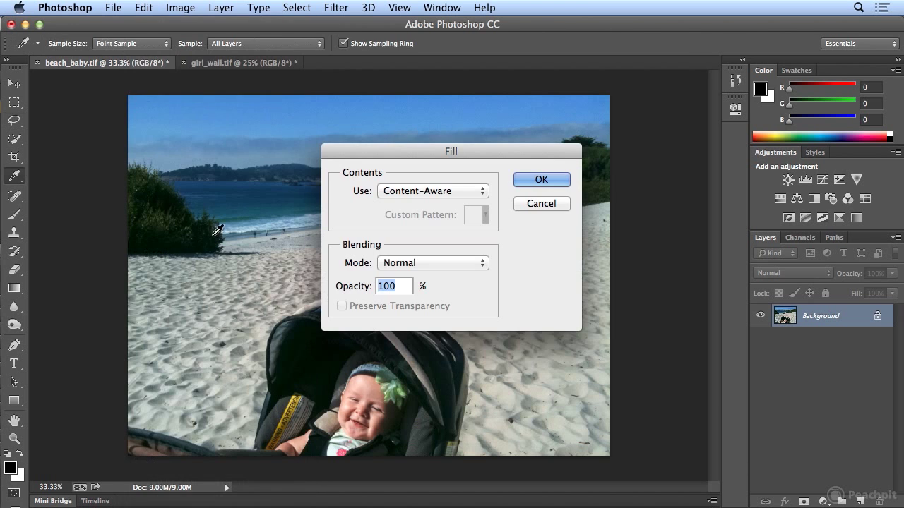
pyautogui.click(561, 184)
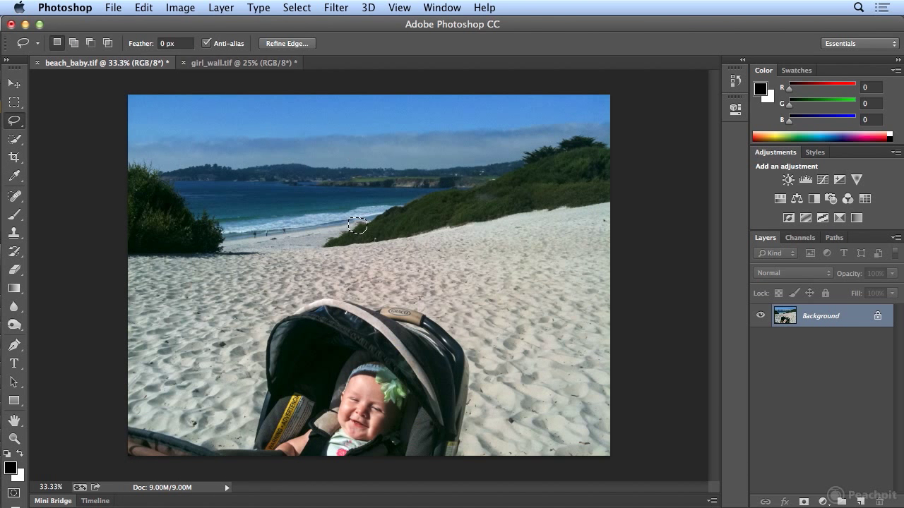
pyautogui.click(138, 7)
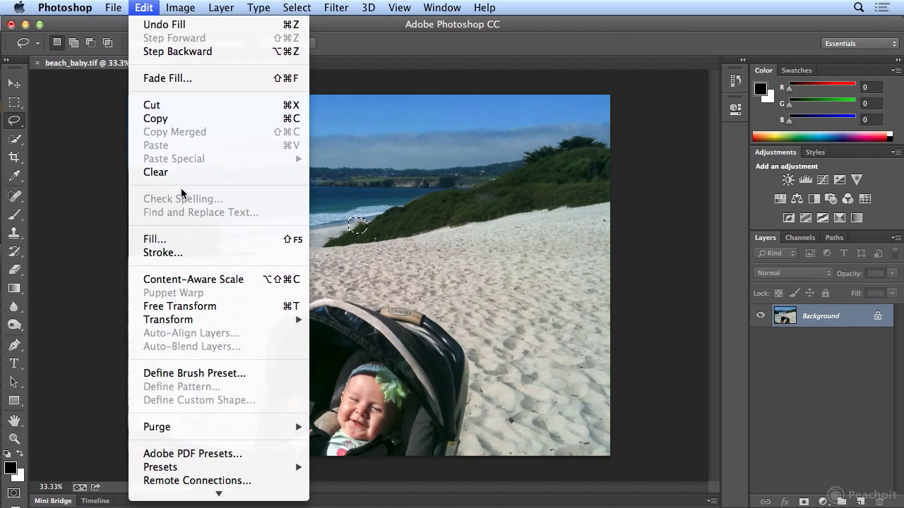
pyautogui.click(202, 243)
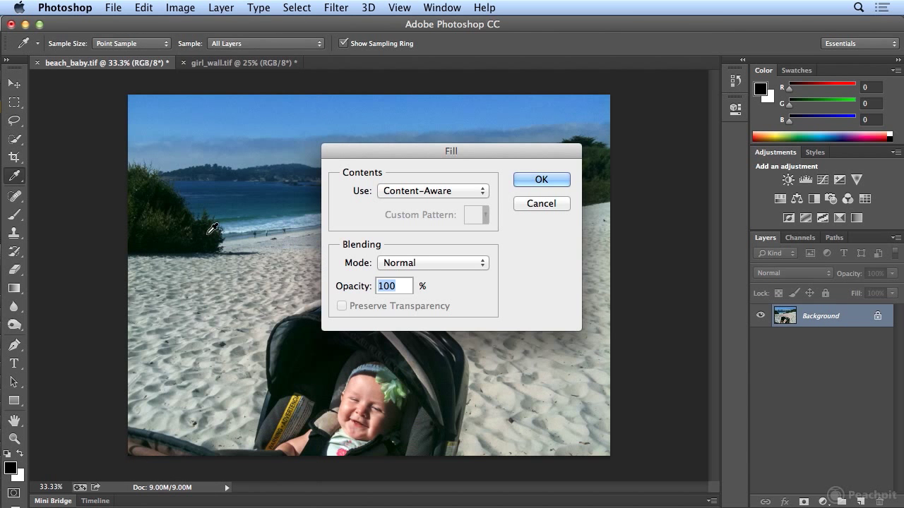
pyautogui.click(534, 182)
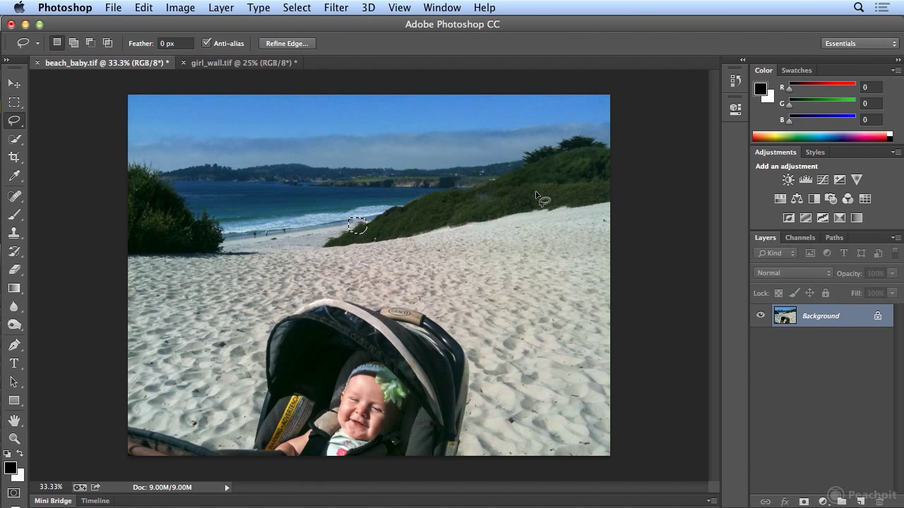
# Deselect, expand the History panel, view the original snapshot, then return to the final Deselect state.
pyautogui.click(297, 7)
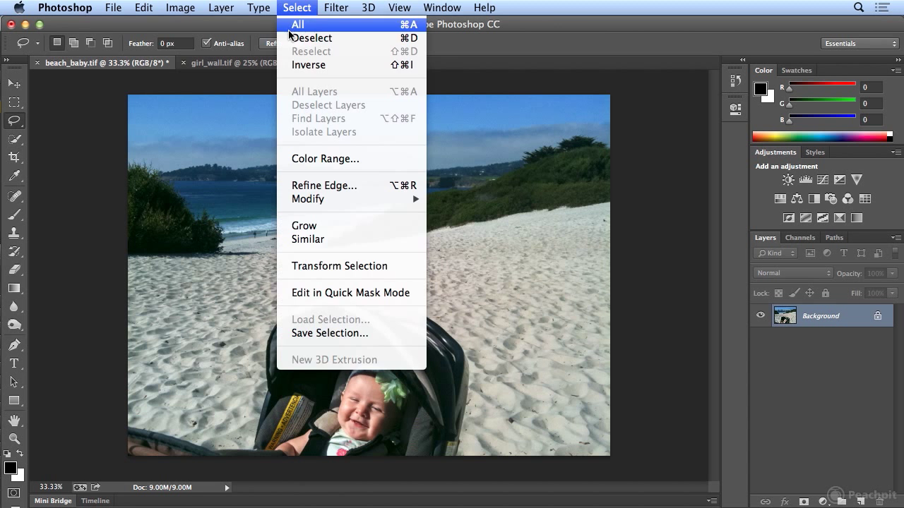
pyautogui.click(304, 38)
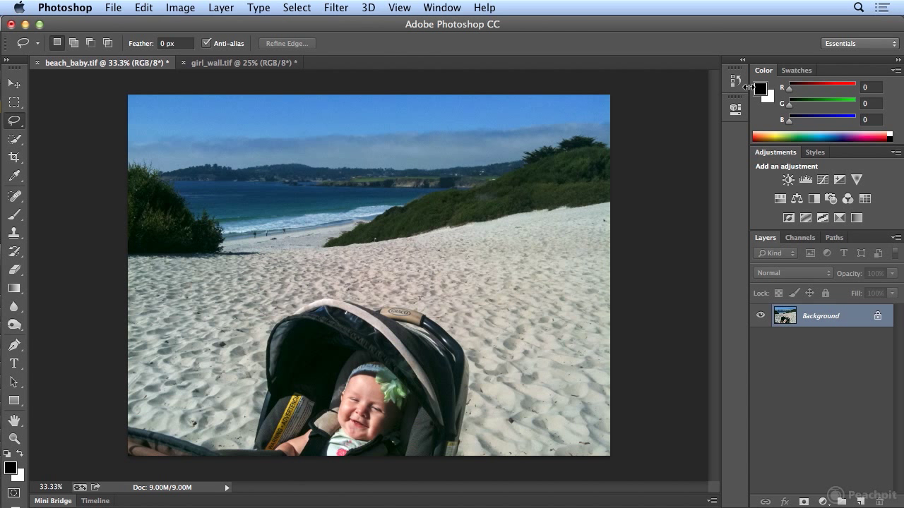
pyautogui.click(739, 83)
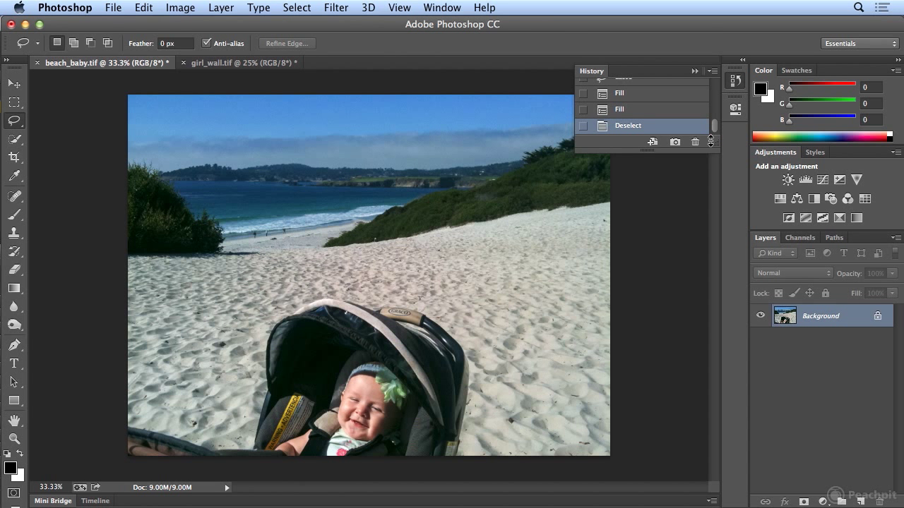
pyautogui.moveTo(692, 161); pyautogui.dragTo(692, 466)
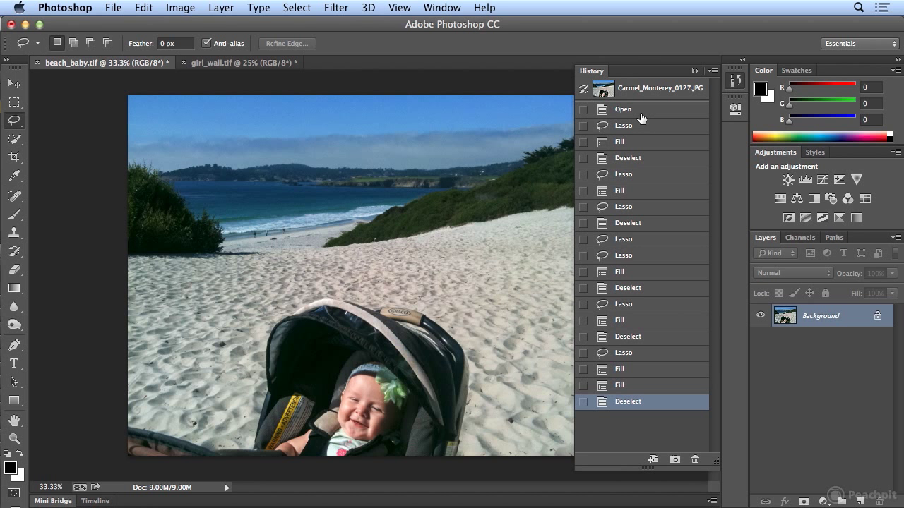
pyautogui.click(636, 87)
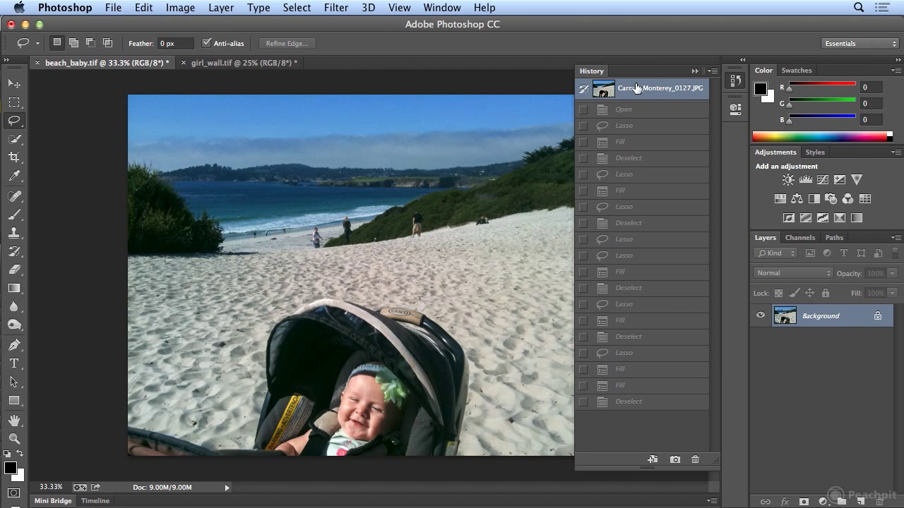
pyautogui.click(633, 402)
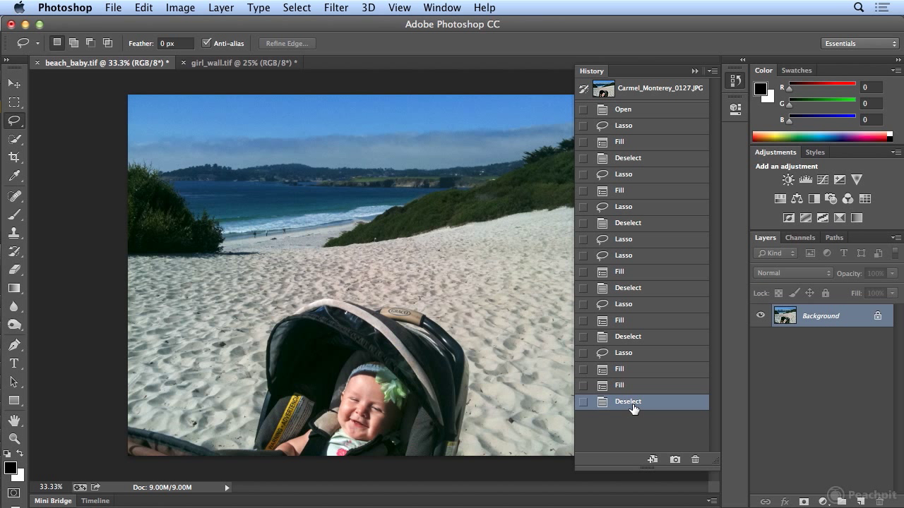
# Collapse the History panel from the panel dock.
pyautogui.click(737, 82)
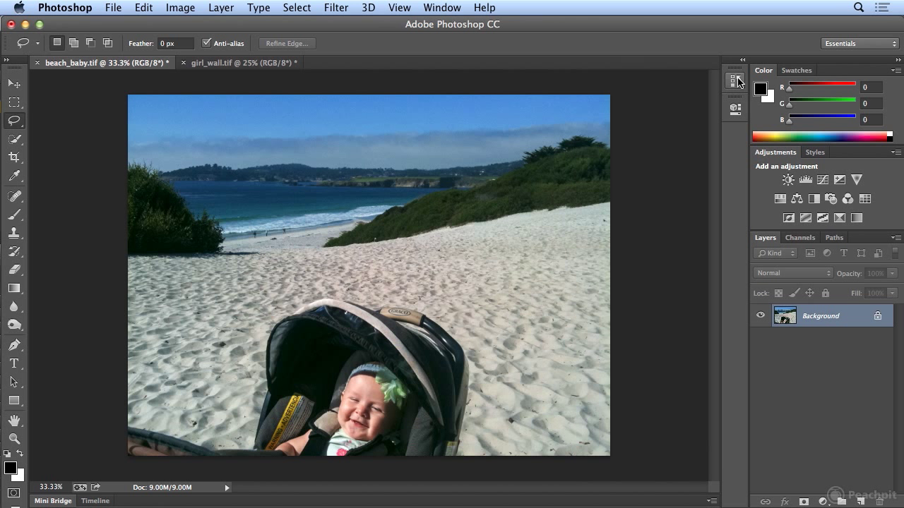